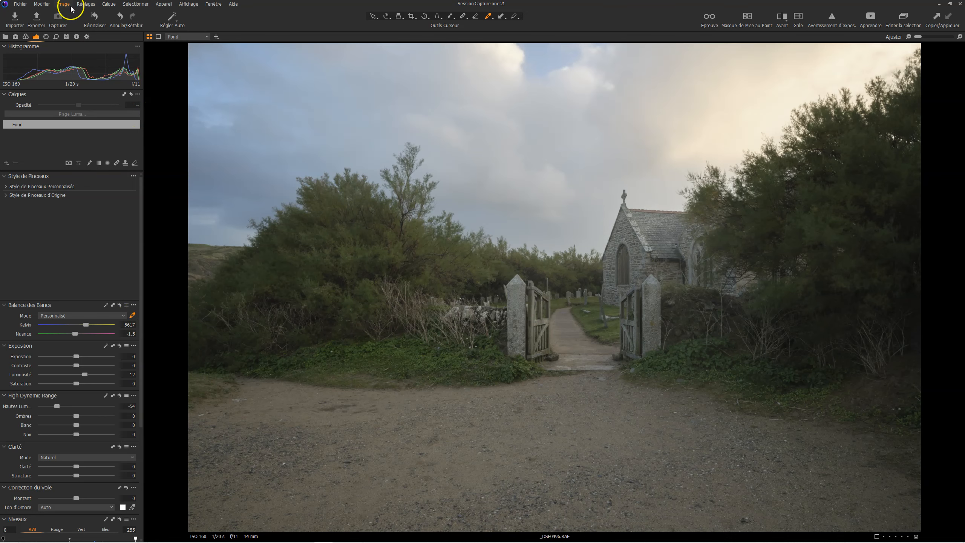
- Set the photo's base characteristics curve to Fujifilm ETERNA (CINEMA)
{"action": "left_click", "coordinate": [25, 37]}
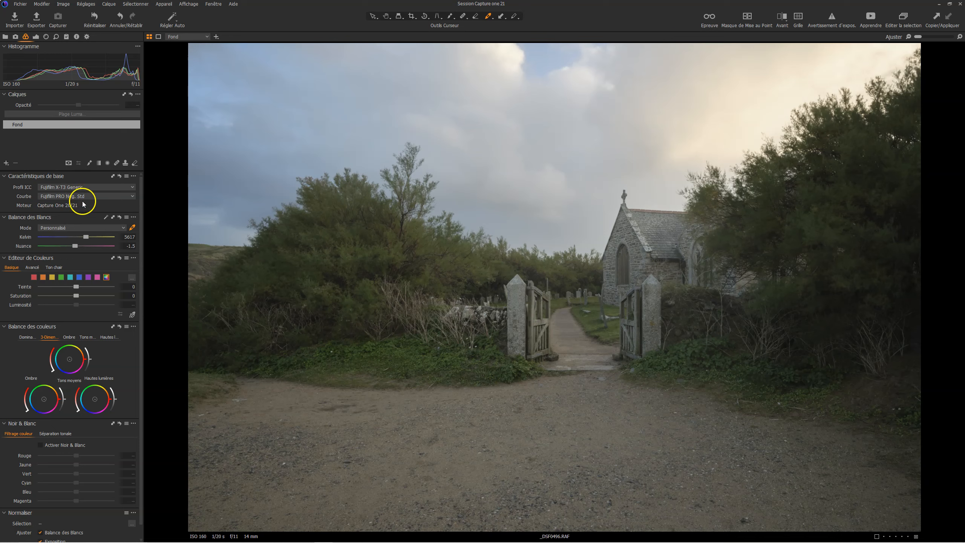
{"action": "left_click", "coordinate": [87, 196]}
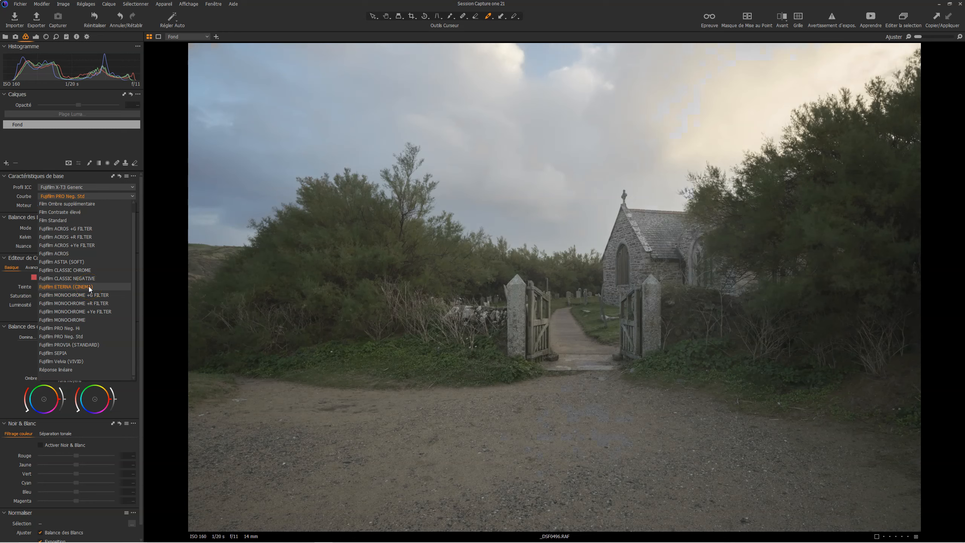
{"action": "left_click", "coordinate": [90, 287]}
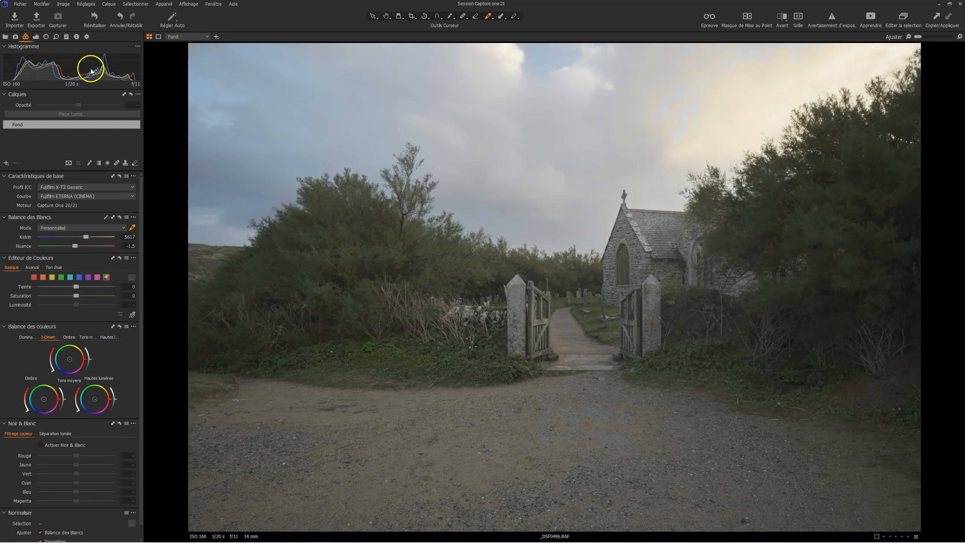
- Raise the background's contrast to 9 and its HDR shadows to 27
{"action": "left_click", "coordinate": [35, 37]}
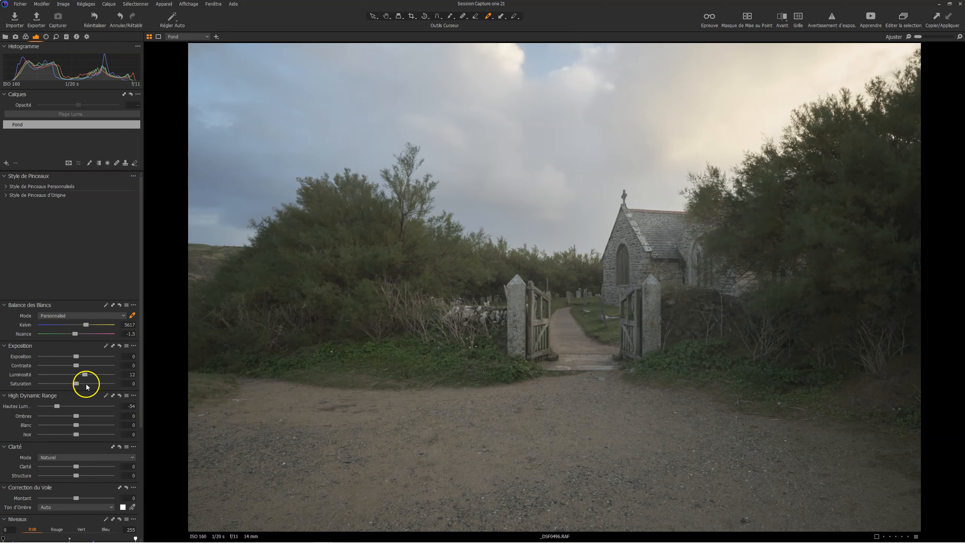
{"action": "left_click_drag", "start_coordinate": [76, 365], "coordinate": [83, 366]}
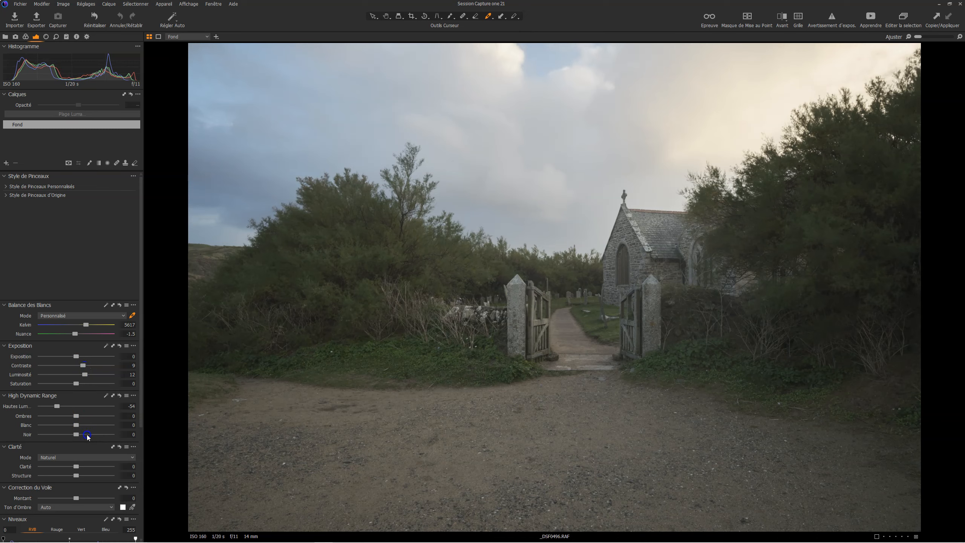
{"action": "left_click_drag", "start_coordinate": [77, 417], "coordinate": [86, 416]}
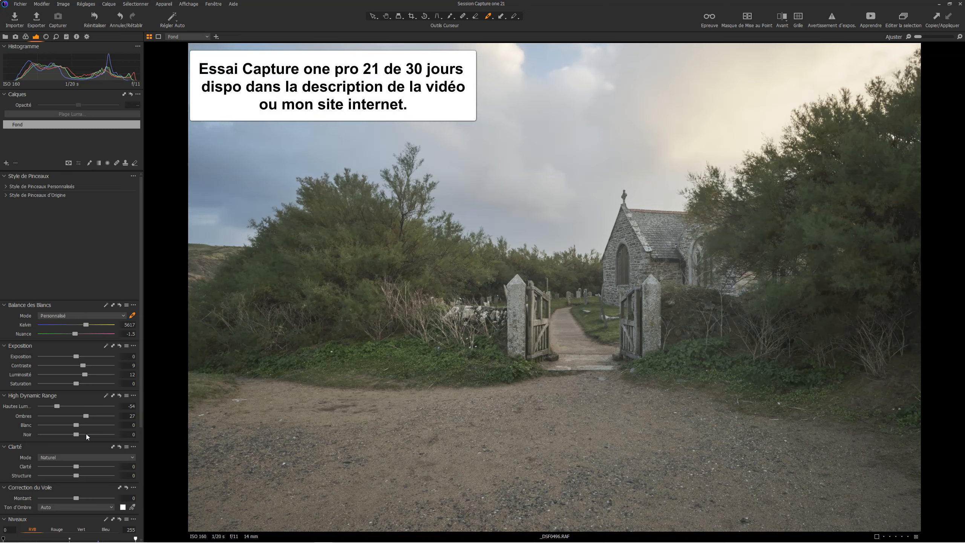
{"action": "left_click", "coordinate": [78, 435]}
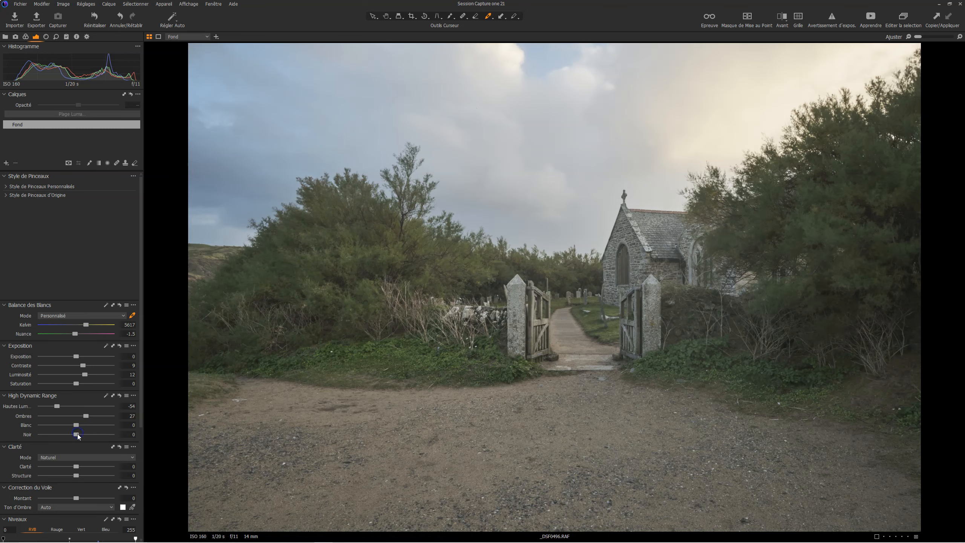
- Apply automatic levels correction to the background
{"action": "scroll", "coordinate": [99, 399], "scroll_direction": "down", "scroll_amount": 3}
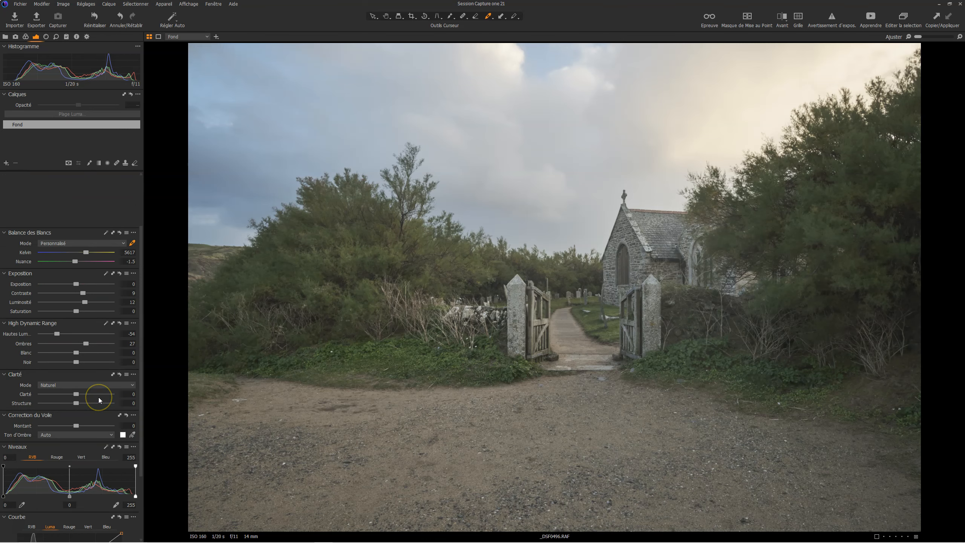
{"action": "scroll", "coordinate": [98, 397], "scroll_direction": "down", "scroll_amount": 3}
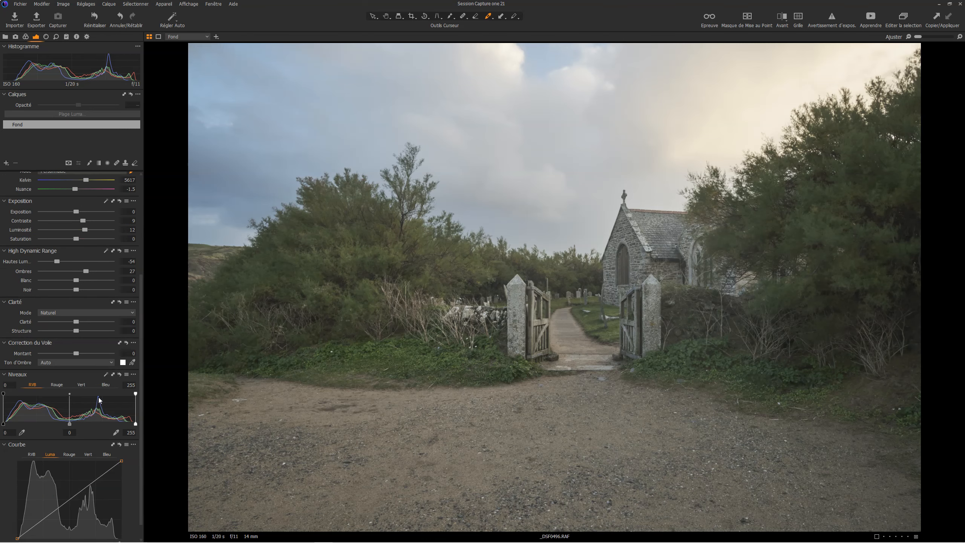
{"action": "left_click", "coordinate": [105, 373]}
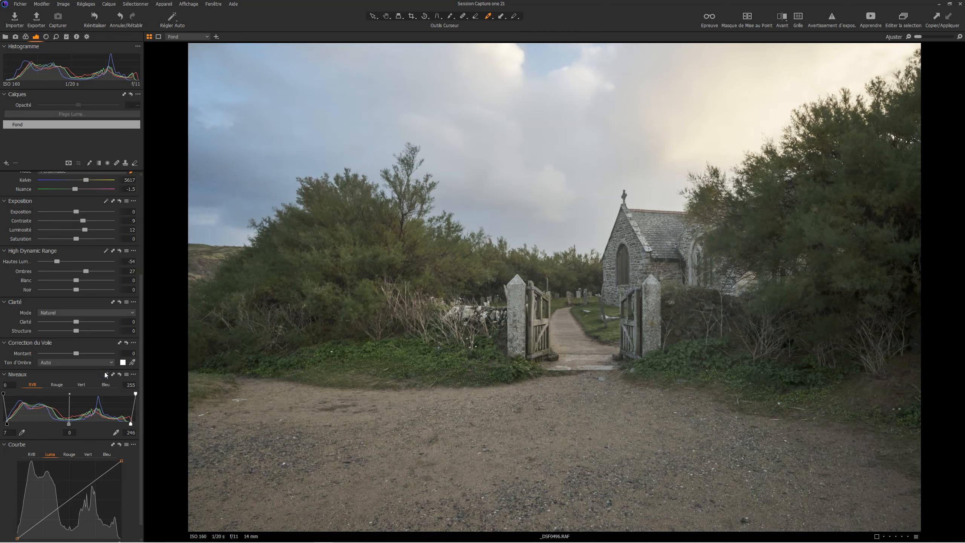
- Set Structure to 22 and the haze correction amount to 25, and compare the edit with the original photo
{"action": "left_click", "coordinate": [77, 331]}
{"action": "left_click_drag", "start_coordinate": [84, 333], "coordinate": [86, 336]}
{"action": "left_click_drag", "start_coordinate": [78, 354], "coordinate": [86, 354]}
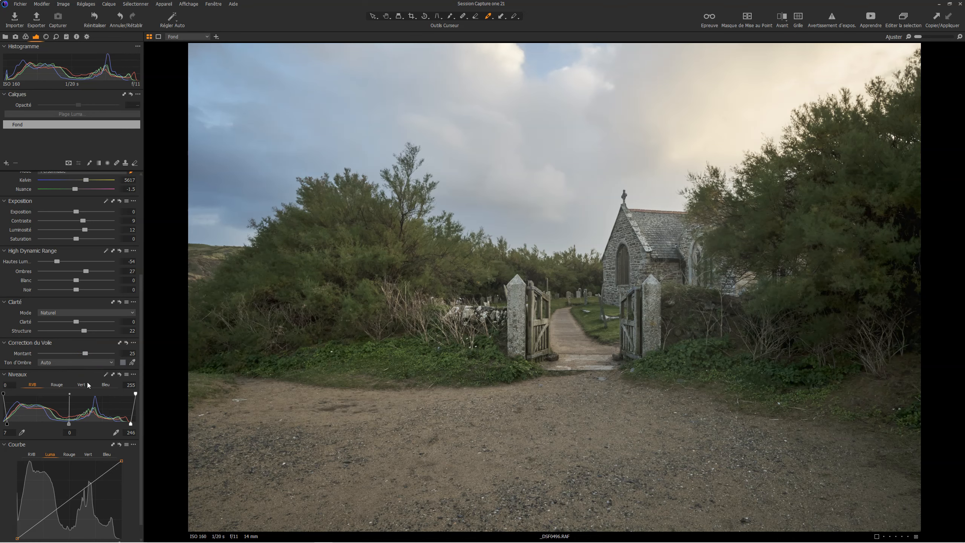
{"action": "key", "text": "y"}
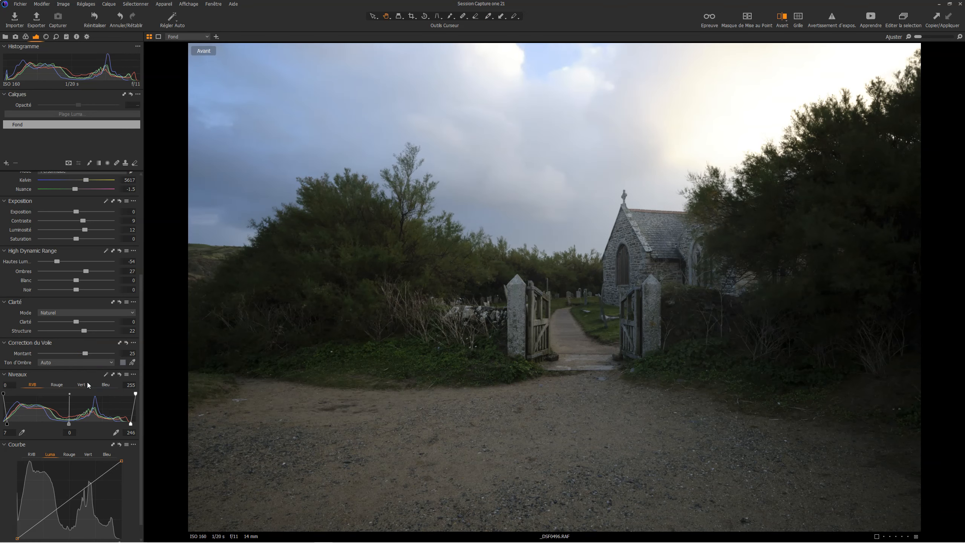
{"action": "key", "text": "y"}
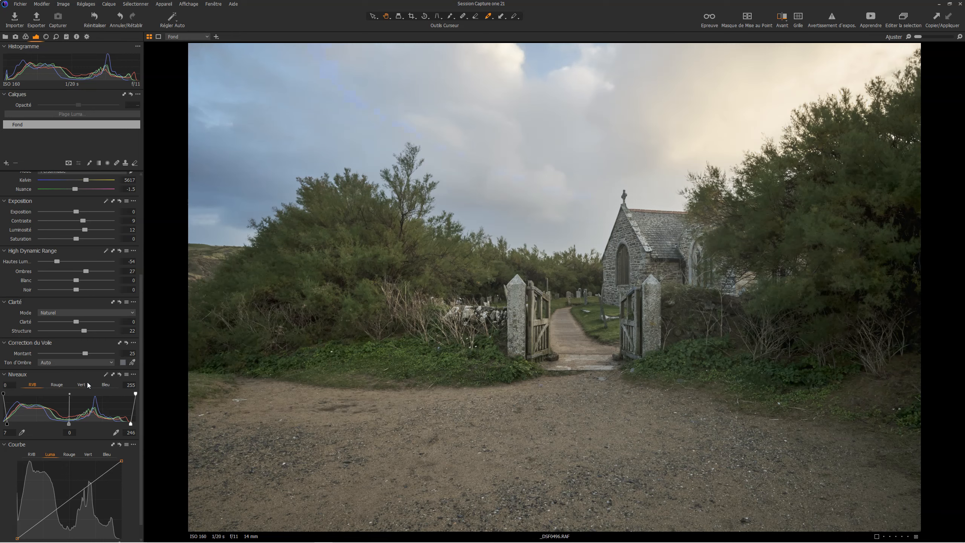
{"action": "left_click", "coordinate": [87, 387]}
- Crop the photo to a 1x1 square of about 3784 px around the gate and church, trimming the foreground
{"action": "left_click", "coordinate": [412, 16]}
{"action": "left_click", "coordinate": [413, 17]}
{"action": "left_click", "coordinate": [432, 83]}
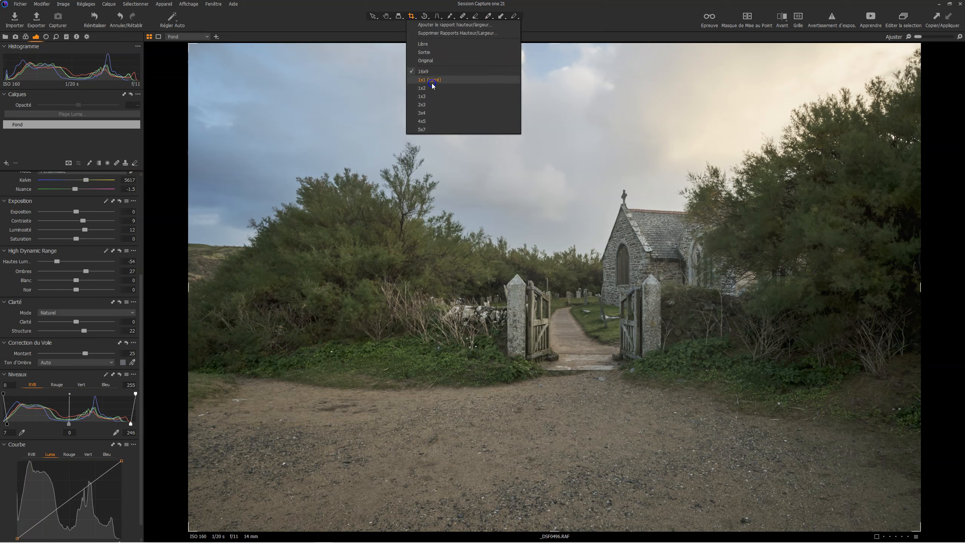
{"action": "left_click", "coordinate": [590, 326]}
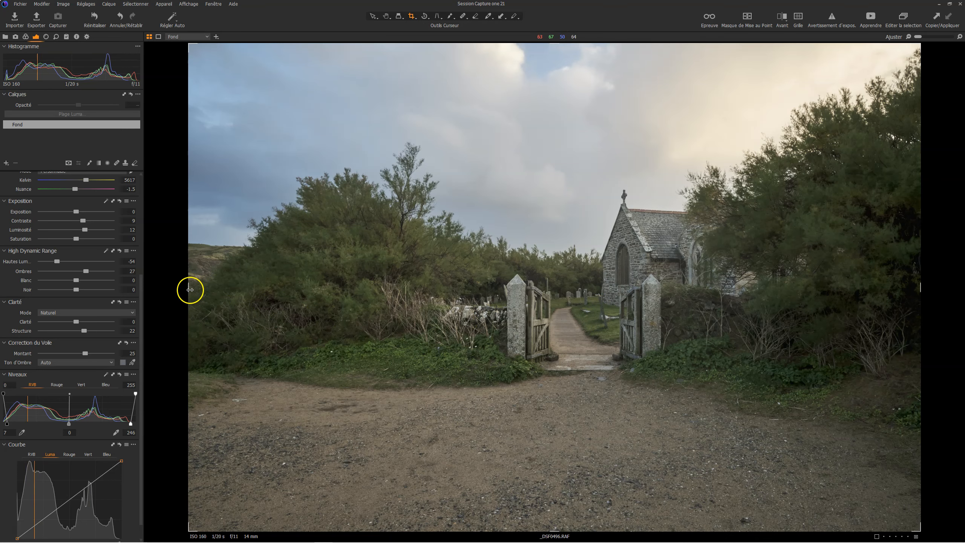
{"action": "left_click_drag", "start_coordinate": [189, 289], "coordinate": [229, 290]}
{"action": "left_click_drag", "start_coordinate": [699, 314], "coordinate": [568, 316]}
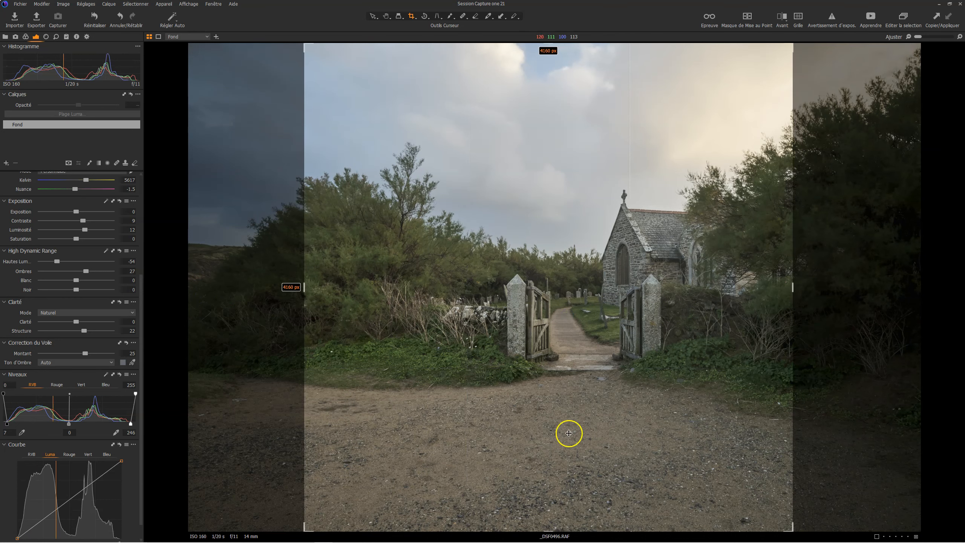
{"action": "left_click_drag", "start_coordinate": [548, 529], "coordinate": [546, 488]}
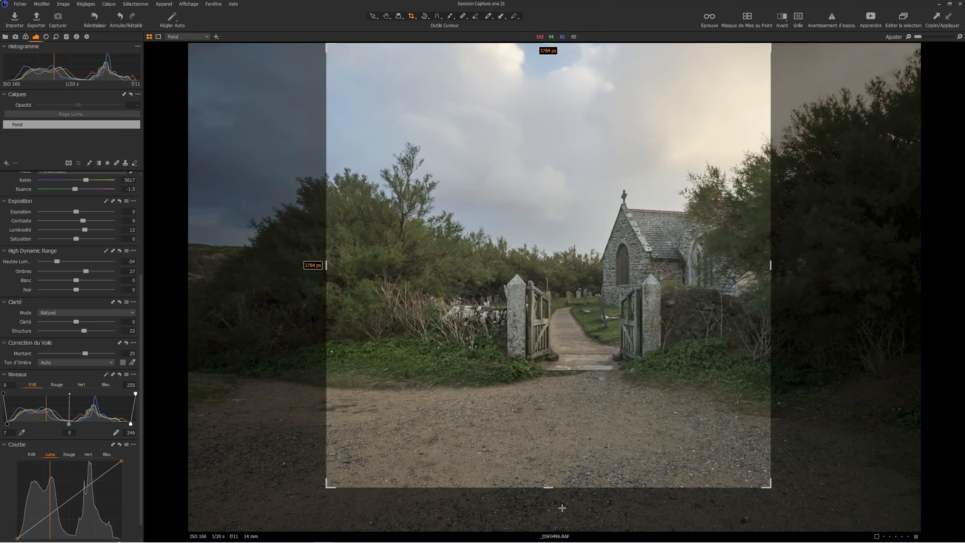
{"action": "key", "text": "h"}
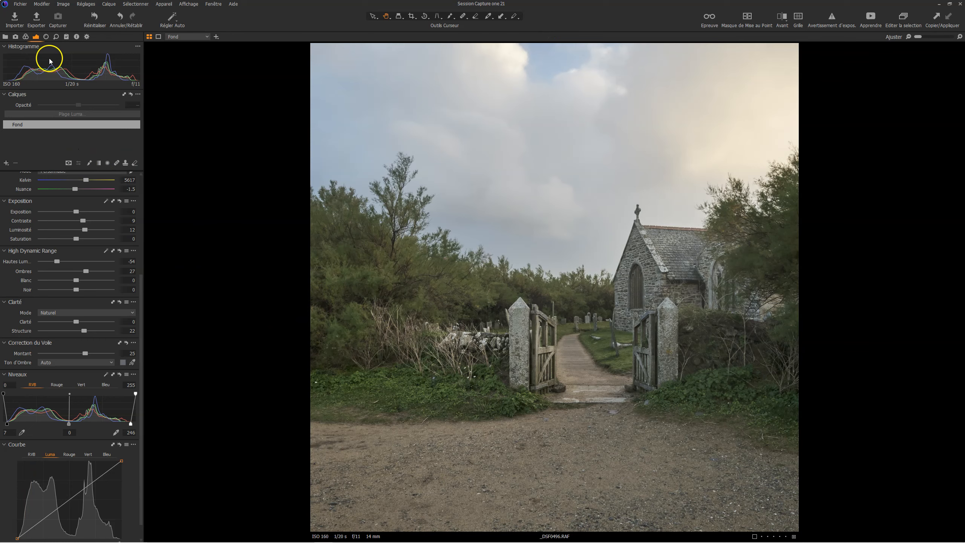
- In the basic colour editor, set the green hue to -12.6 and the orange saturation to 26.9
{"action": "left_click", "coordinate": [26, 38]}
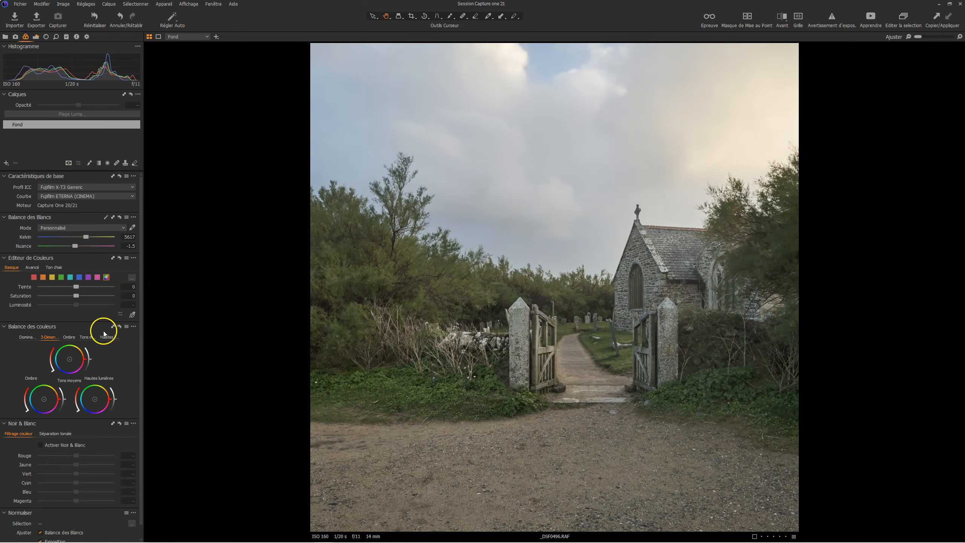
{"action": "left_click", "coordinate": [60, 276]}
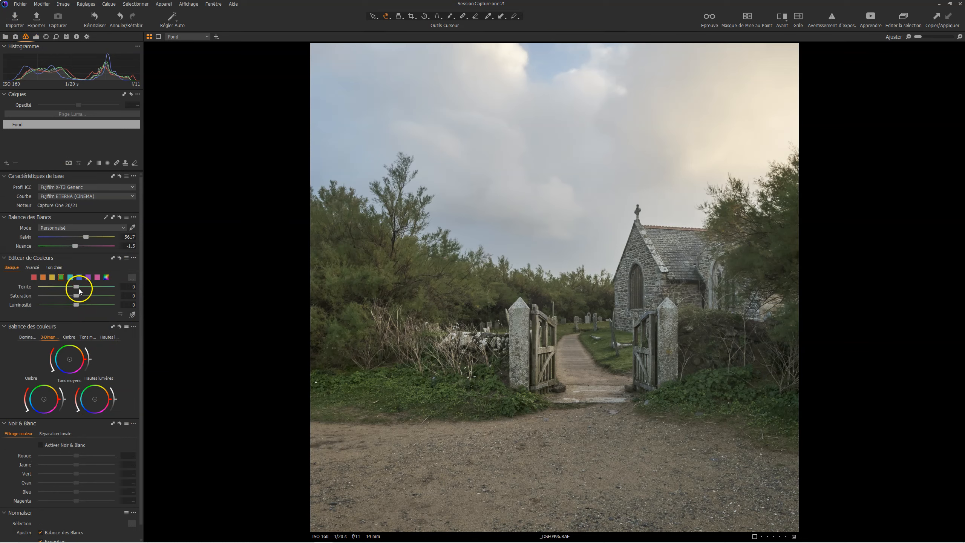
{"action": "left_click_drag", "start_coordinate": [77, 285], "coordinate": [64, 286]}
{"action": "left_click", "coordinate": [43, 276]}
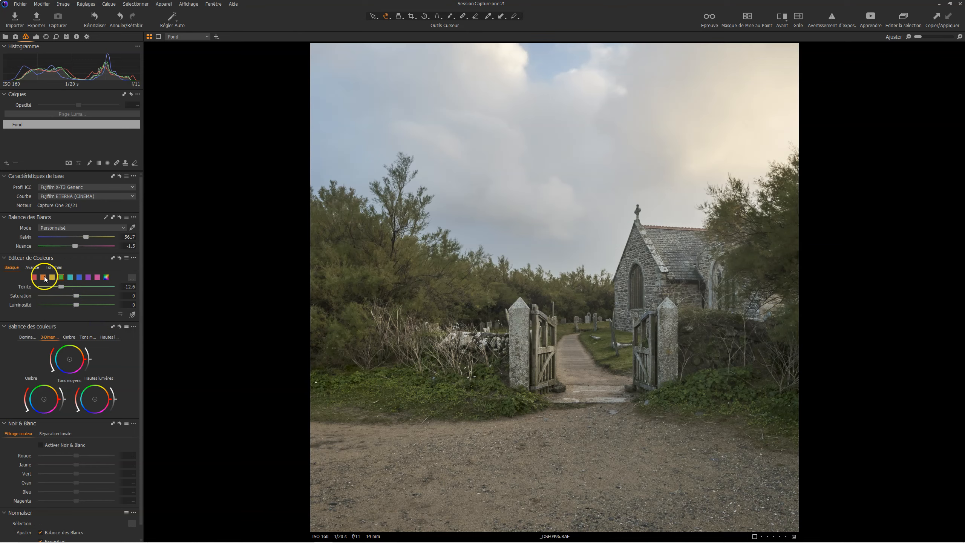
{"action": "left_click", "coordinate": [71, 291]}
{"action": "left_click_drag", "start_coordinate": [71, 291], "coordinate": [89, 322]}
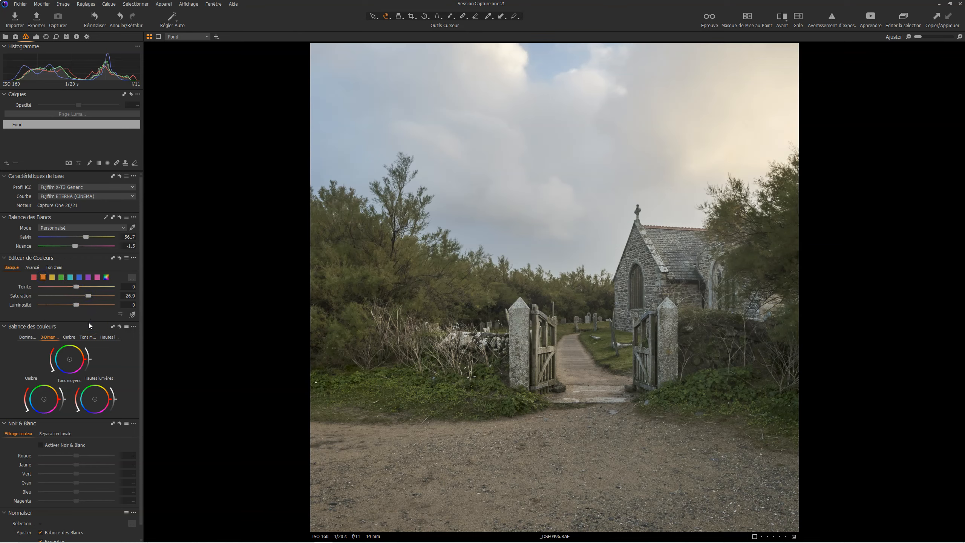
- Activate the direct colour editor and review its hue, saturation, luminosity and sensitivity settings
{"action": "left_click", "coordinate": [131, 314]}
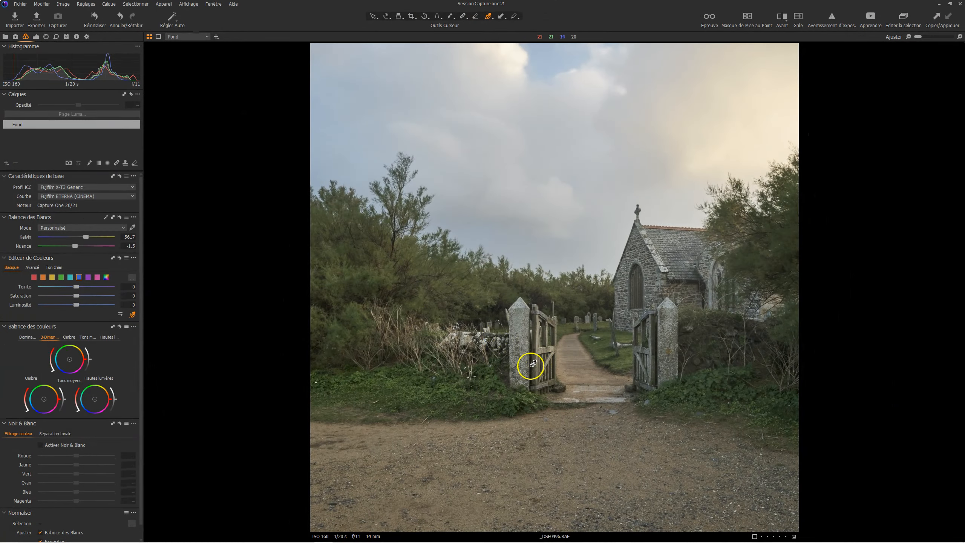
{"action": "left_click", "coordinate": [120, 314]}
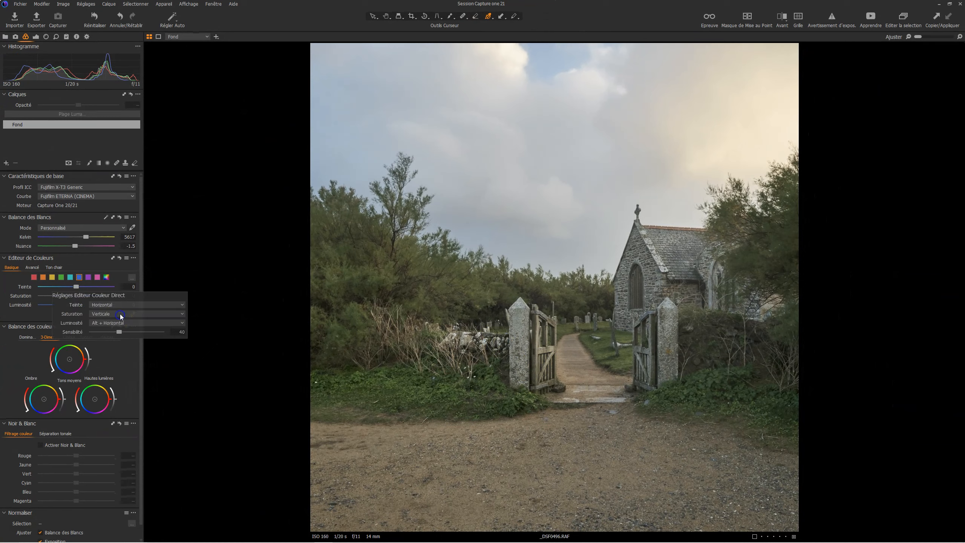
{"action": "right_click", "coordinate": [594, 316]}
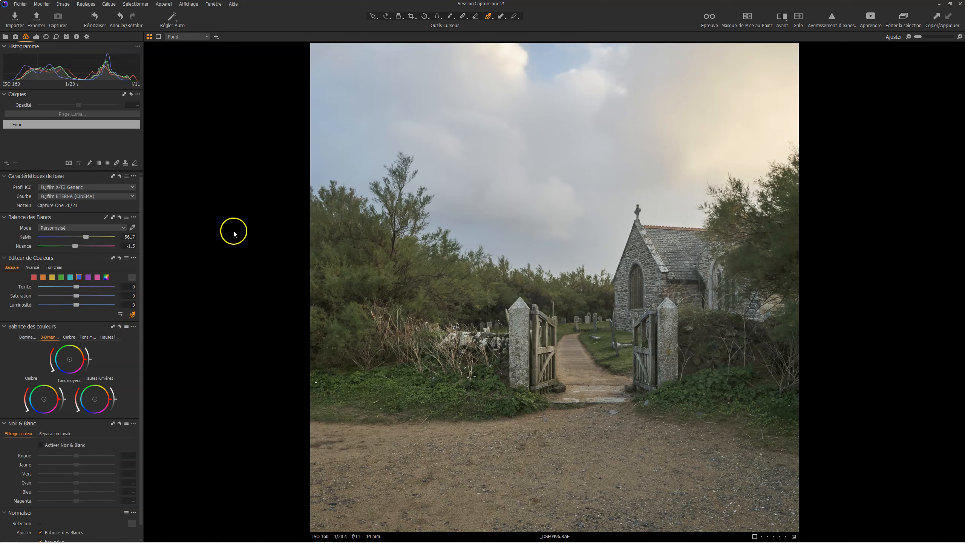
- Draw a slightly tilted linear gradient mask over the sky on a new adjustment layer and lower it towards the church roof
{"action": "left_click", "coordinate": [6, 163]}
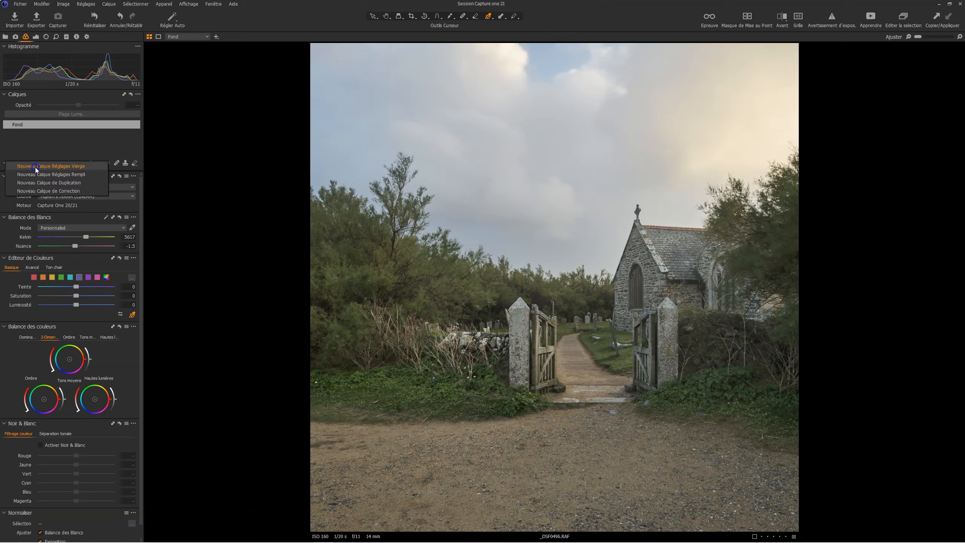
{"action": "left_click", "coordinate": [9, 142]}
{"action": "left_click", "coordinate": [98, 162]}
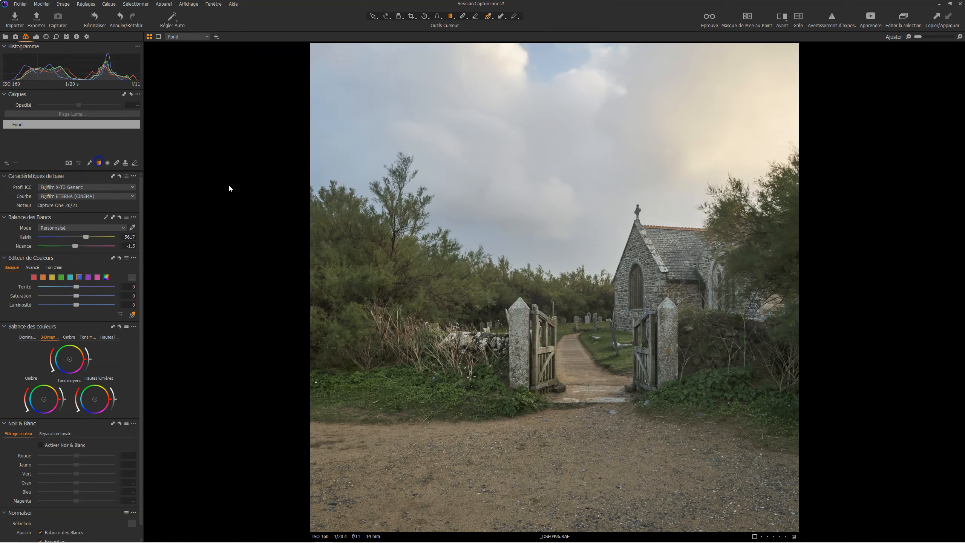
{"action": "left_click_drag", "start_coordinate": [573, 76], "coordinate": [586, 181]}
{"action": "left_click_drag", "start_coordinate": [583, 130], "coordinate": [584, 210]}
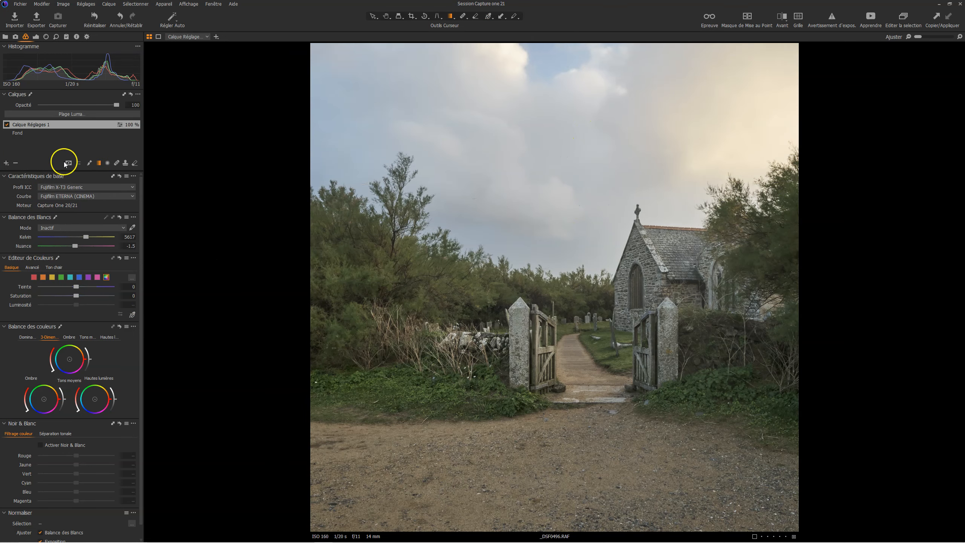
- Set the sky layer's exposure to -0.76 and highlights to -37, and extend its gradient down to the gate
{"action": "left_click", "coordinate": [36, 36]}
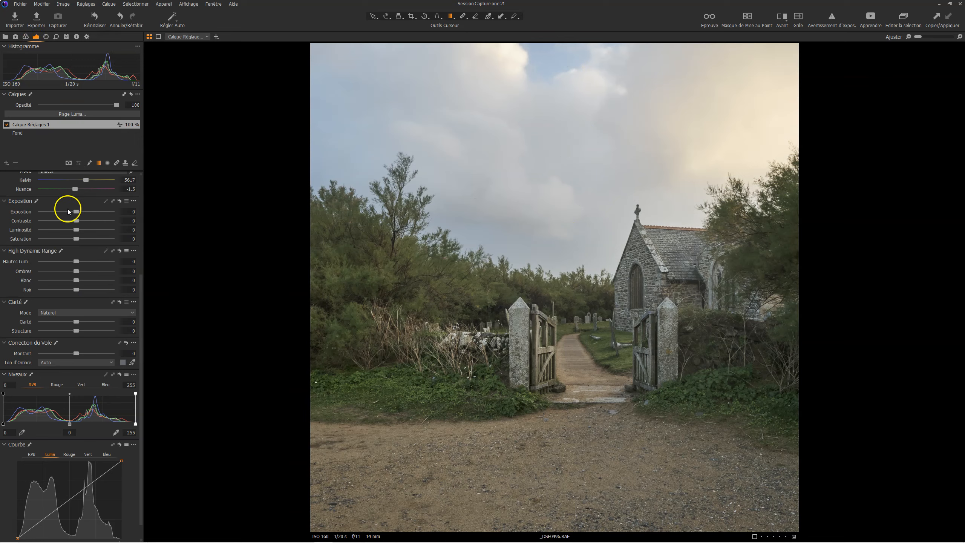
{"action": "left_click_drag", "start_coordinate": [76, 212], "coordinate": [70, 212]}
{"action": "left_click_drag", "start_coordinate": [76, 261], "coordinate": [66, 265]}
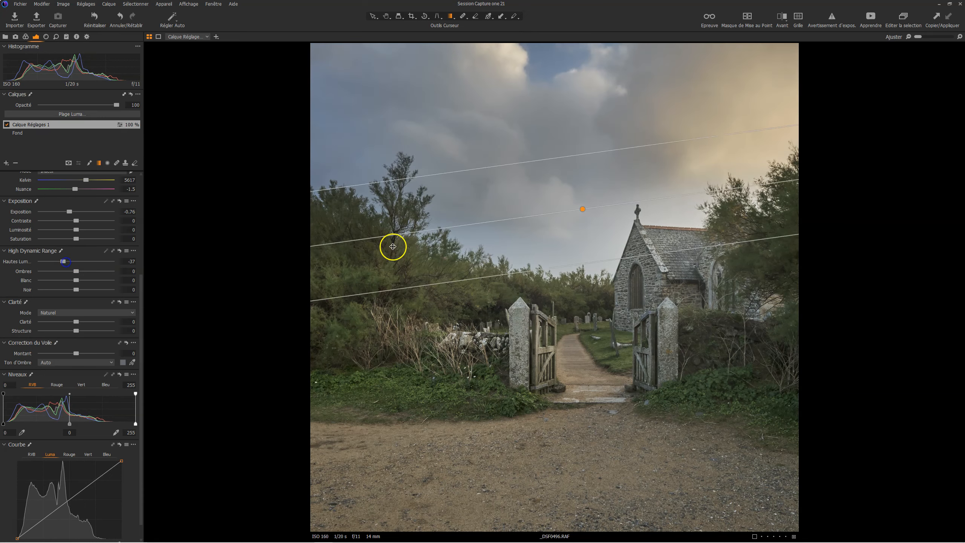
{"action": "left_click_drag", "start_coordinate": [583, 210], "coordinate": [584, 289]}
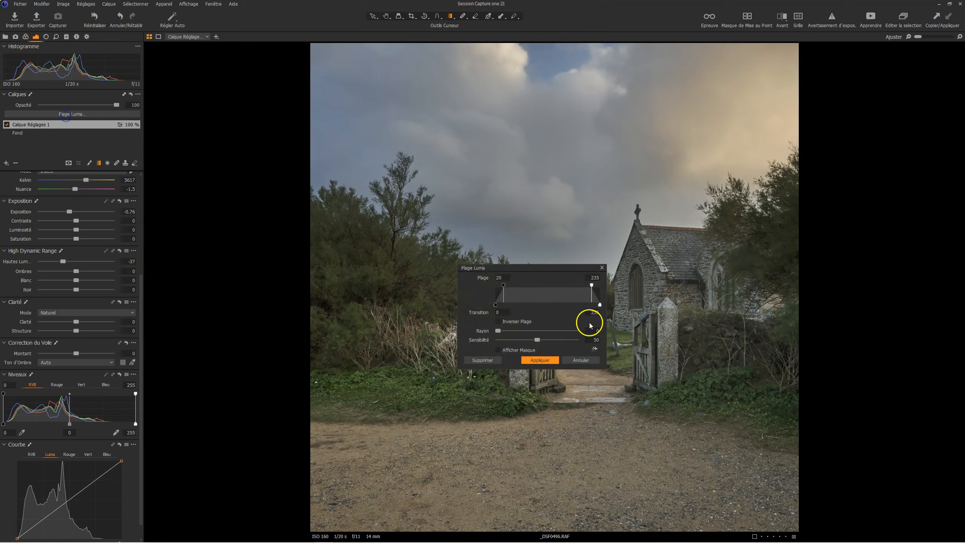
- Restrict the sky mask with a luma range starting at 129 with its lower transition at 61, checking the mask overlay
{"action": "left_click", "coordinate": [495, 349]}
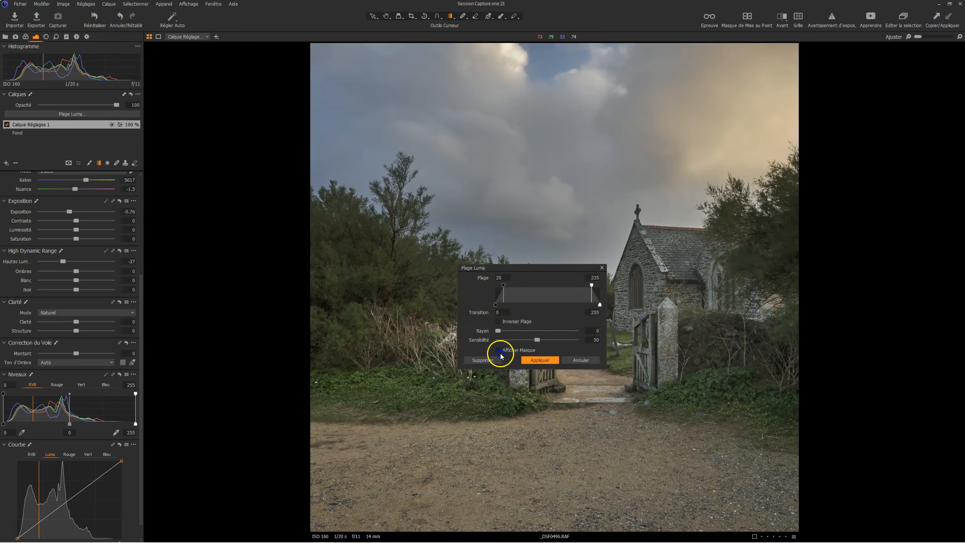
{"action": "left_click_drag", "start_coordinate": [503, 301], "coordinate": [562, 287]}
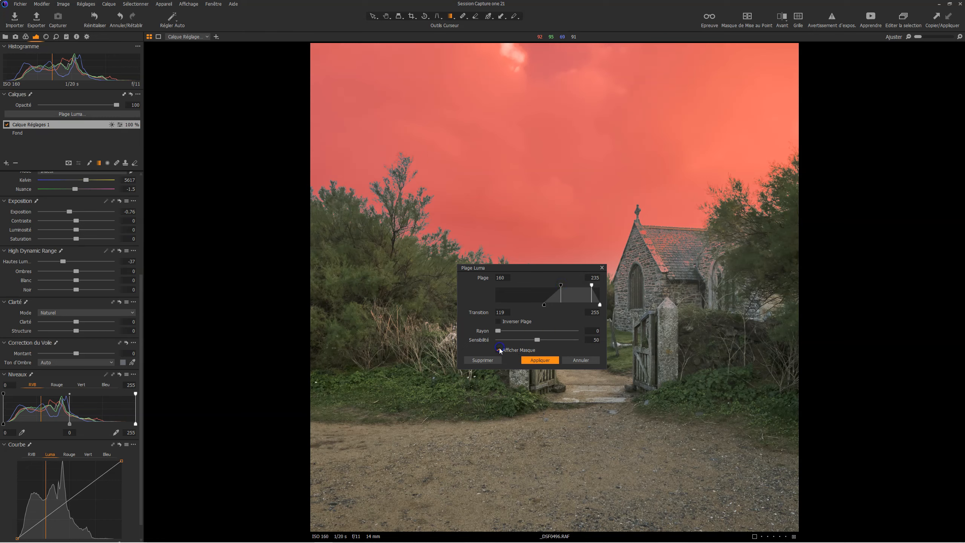
{"action": "left_click", "coordinate": [498, 350]}
{"action": "left_click_drag", "start_coordinate": [560, 286], "coordinate": [520, 304]}
- Set the sky mask's luma range radius to 163.1 and sensitivity to 90, checking the mask overlay, and apply the range
{"action": "left_click_drag", "start_coordinate": [498, 330], "coordinate": [522, 343]}
{"action": "left_click", "coordinate": [546, 340]}
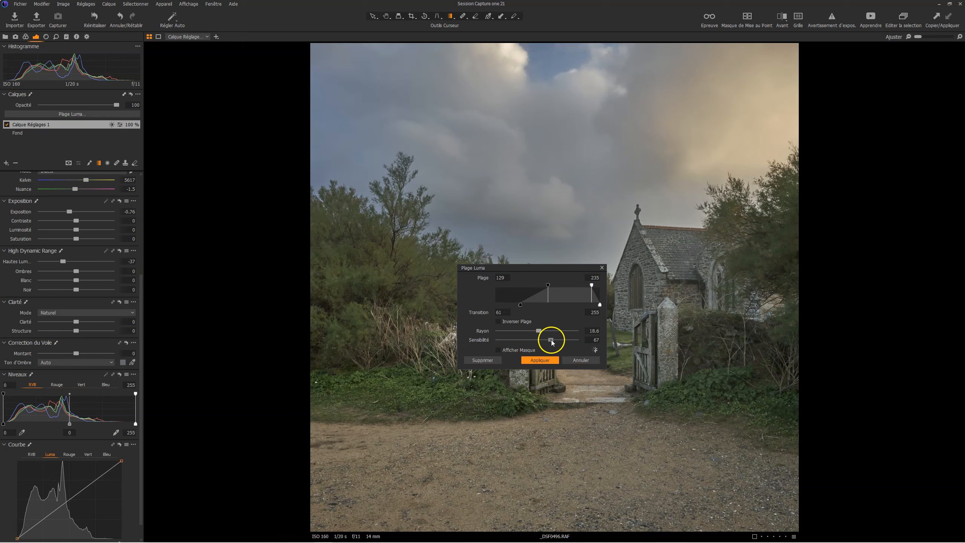
{"action": "left_click", "coordinate": [498, 350]}
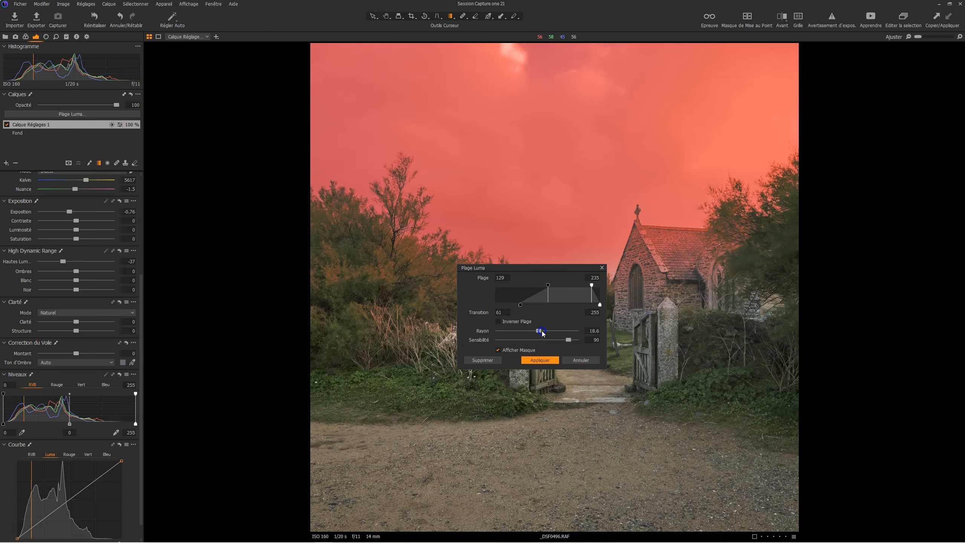
{"action": "mouse_move", "coordinate": [567, 333]}
{"action": "left_mouse_down"}
{"action": "mouse_move", "coordinate": [502, 333]}
{"action": "mouse_move", "coordinate": [571, 330]}
{"action": "left_mouse_up"}
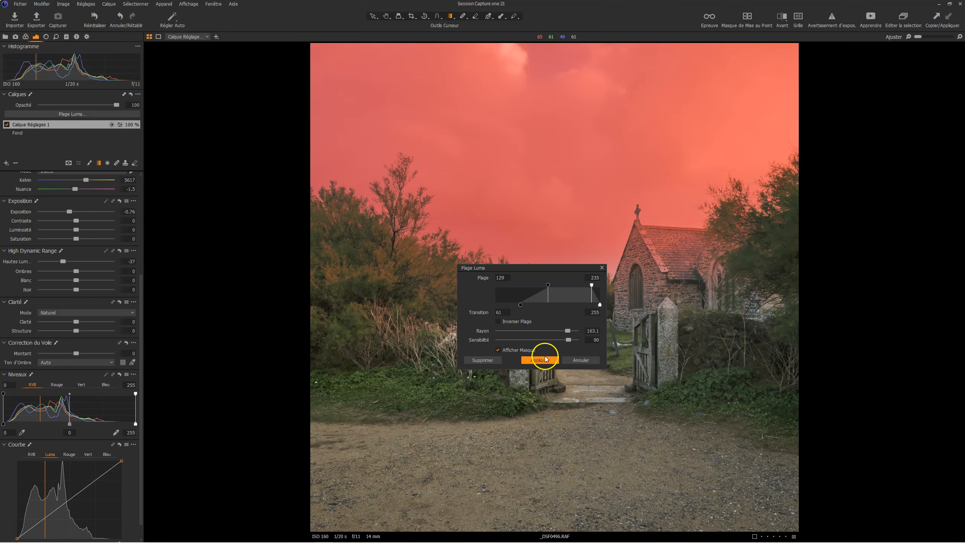
{"action": "left_click", "coordinate": [545, 360]}
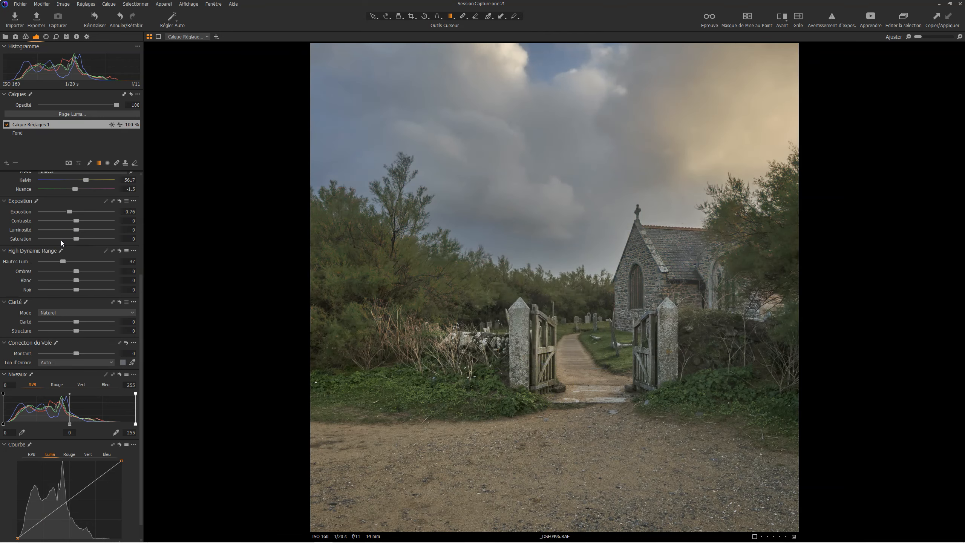
- Shift the sky layer's gradient mask slightly lower and compare the photo before and after the adjustments
{"action": "key", "text": "y"}
{"action": "key", "text": "y"}
{"action": "key", "text": "y"}
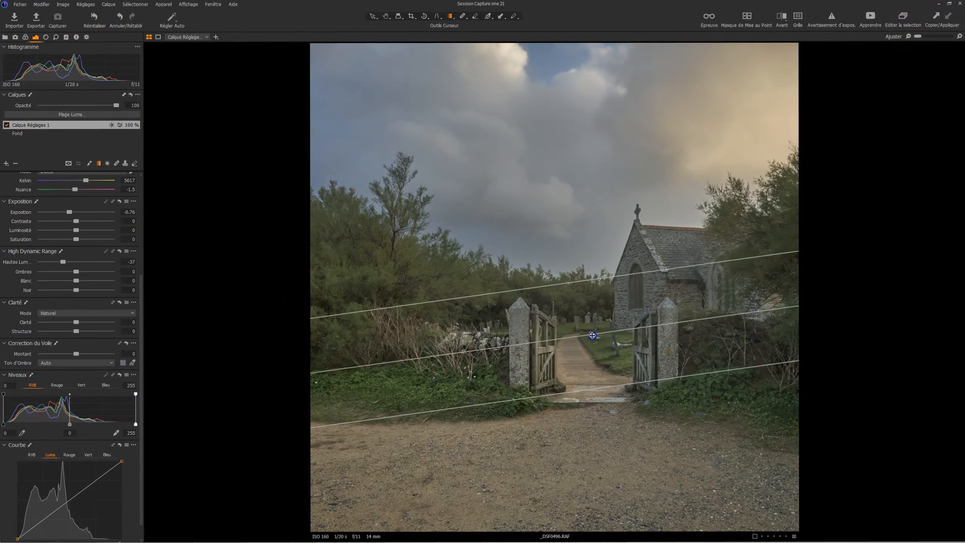
{"action": "left_click_drag", "start_coordinate": [592, 336], "coordinate": [591, 341]}
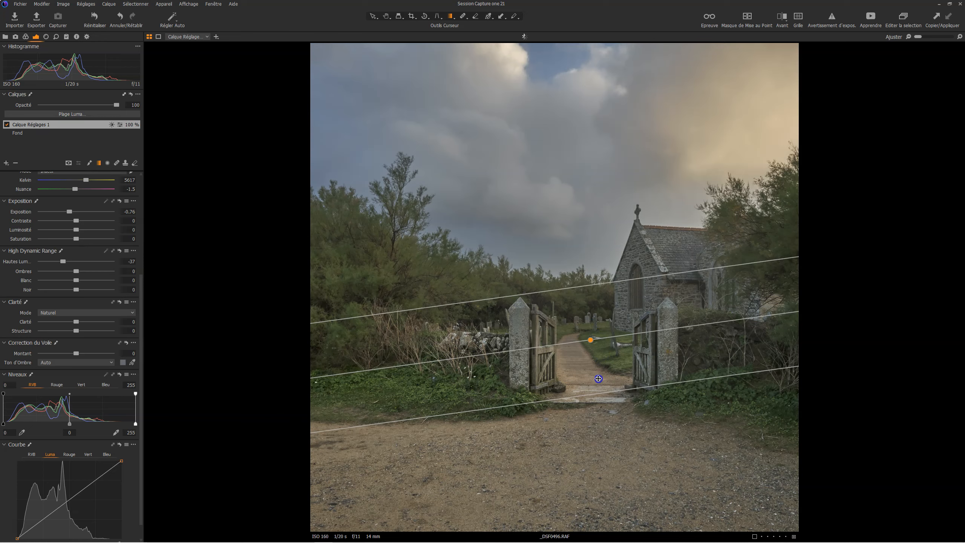
{"action": "key", "text": "y"}
{"action": "key", "text": "y"}
{"action": "key", "text": "y"}
{"action": "key", "text": "y"}
{"action": "key", "text": "y"}
{"action": "key", "text": "y"}
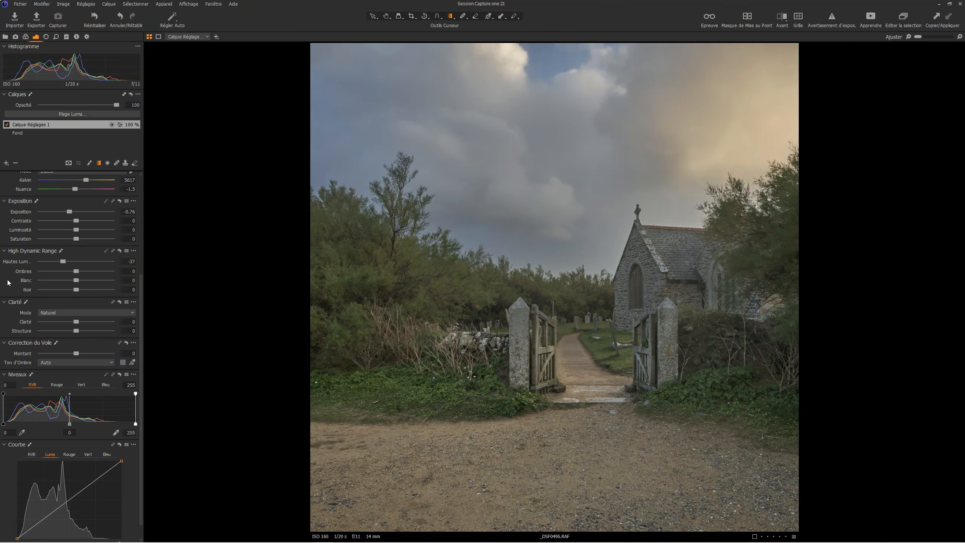
- Add a new filled adjustment layer and set its contrast to 11
{"action": "left_click", "coordinate": [6, 163]}
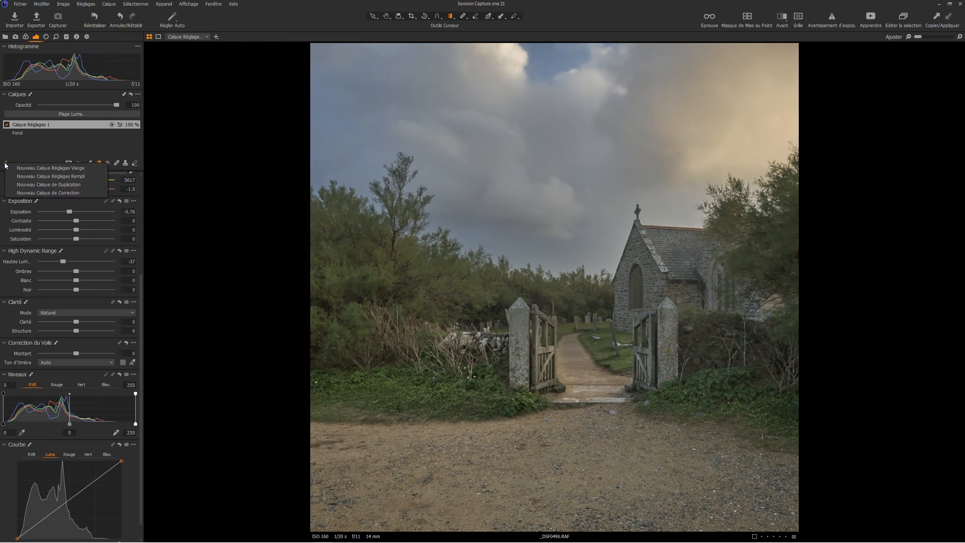
{"action": "left_click", "coordinate": [35, 176]}
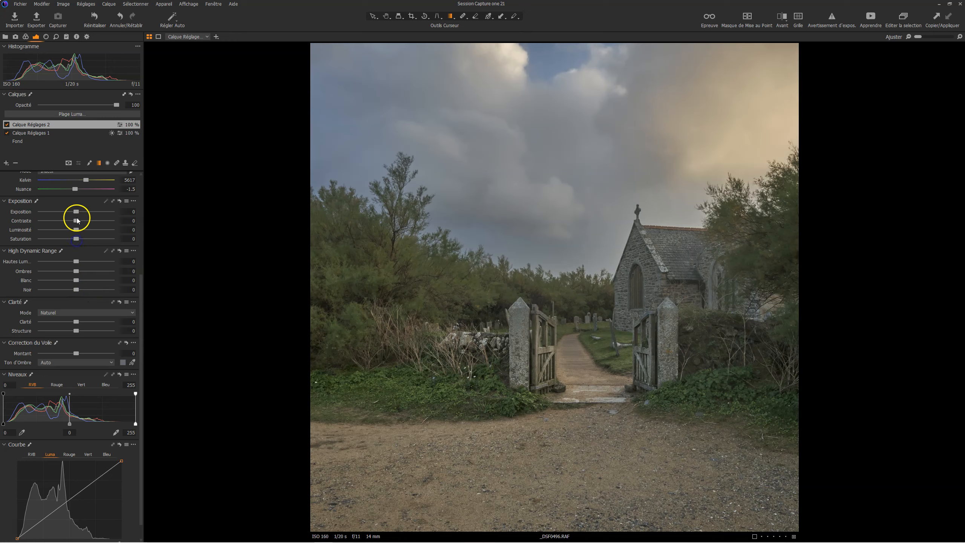
{"action": "left_click_drag", "start_coordinate": [77, 223], "coordinate": [84, 220]}
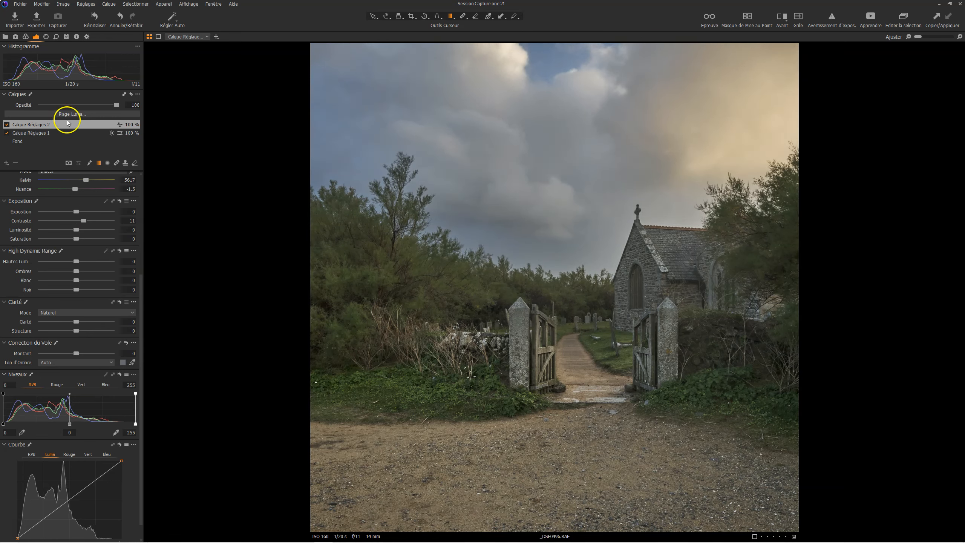
- Brighten the gravel foreground and the path through the gate by painting with the Dodge (brighten) style brush
{"action": "scroll", "coordinate": [67, 205], "scroll_direction": "up", "scroll_amount": 4}
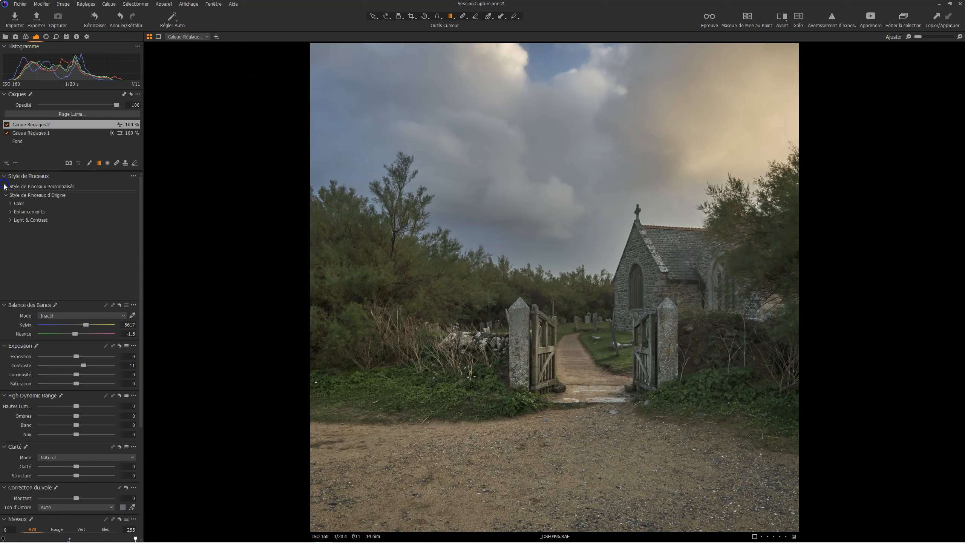
{"action": "left_click", "coordinate": [7, 186]}
{"action": "left_click", "coordinate": [7, 186]}
{"action": "left_click", "coordinate": [10, 221]}
{"action": "left_click", "coordinate": [56, 246]}
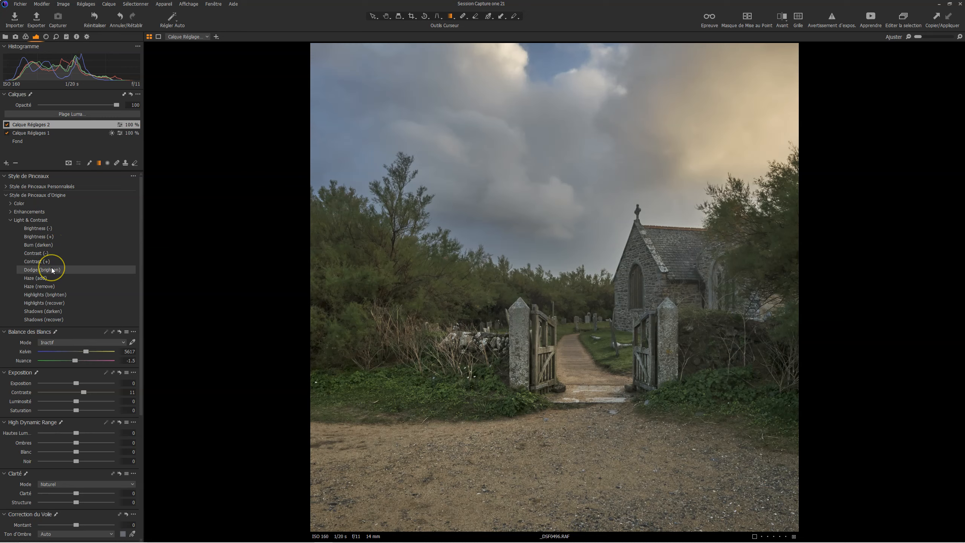
{"action": "left_click", "coordinate": [52, 269]}
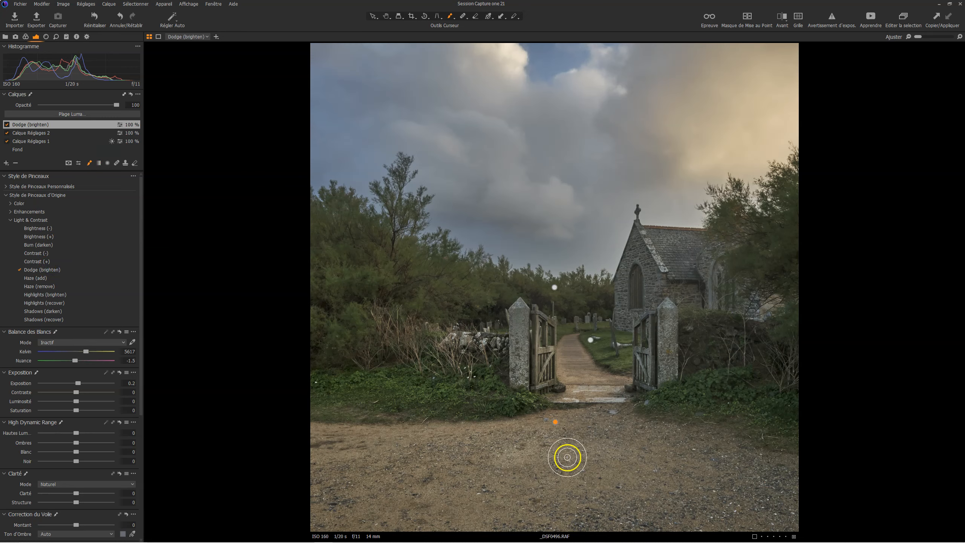
{"action": "mouse_move", "coordinate": [585, 482]}
{"action": "left_mouse_down"}
{"action": "mouse_move", "coordinate": [513, 478]}
{"action": "mouse_move", "coordinate": [527, 474]}
{"action": "mouse_move", "coordinate": [529, 491]}
{"action": "mouse_move", "coordinate": [478, 512]}
{"action": "mouse_move", "coordinate": [501, 481]}
{"action": "mouse_move", "coordinate": [350, 475]}
{"action": "mouse_move", "coordinate": [343, 452]}
{"action": "mouse_move", "coordinate": [456, 463]}
{"action": "mouse_move", "coordinate": [472, 501]}
{"action": "mouse_move", "coordinate": [473, 449]}
{"action": "left_mouse_up"}
{"action": "mouse_move", "coordinate": [571, 416]}
{"action": "left_mouse_down"}
{"action": "mouse_move", "coordinate": [571, 347]}
{"action": "mouse_move", "coordinate": [577, 380]}
{"action": "mouse_move", "coordinate": [589, 373]}
{"action": "left_mouse_up"}
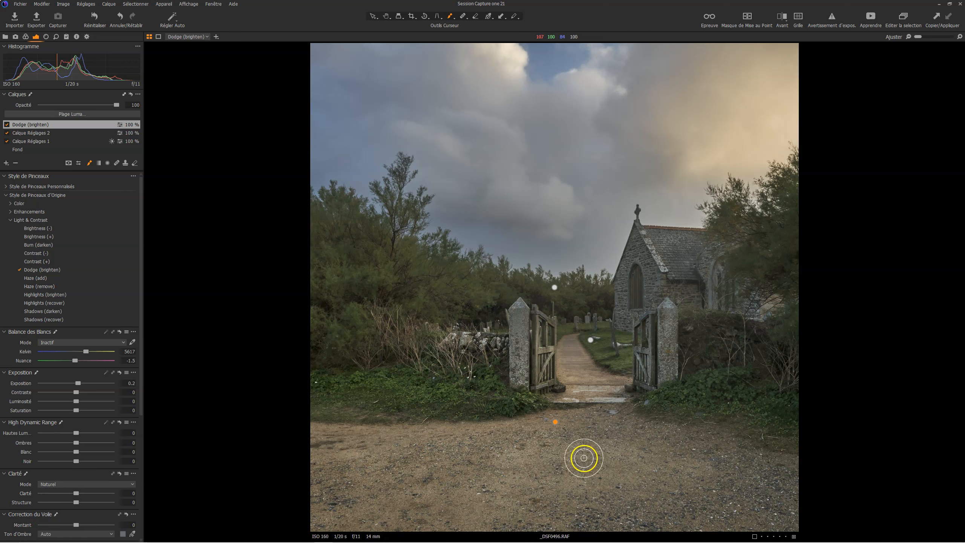
{"action": "left_click", "coordinate": [348, 392]}
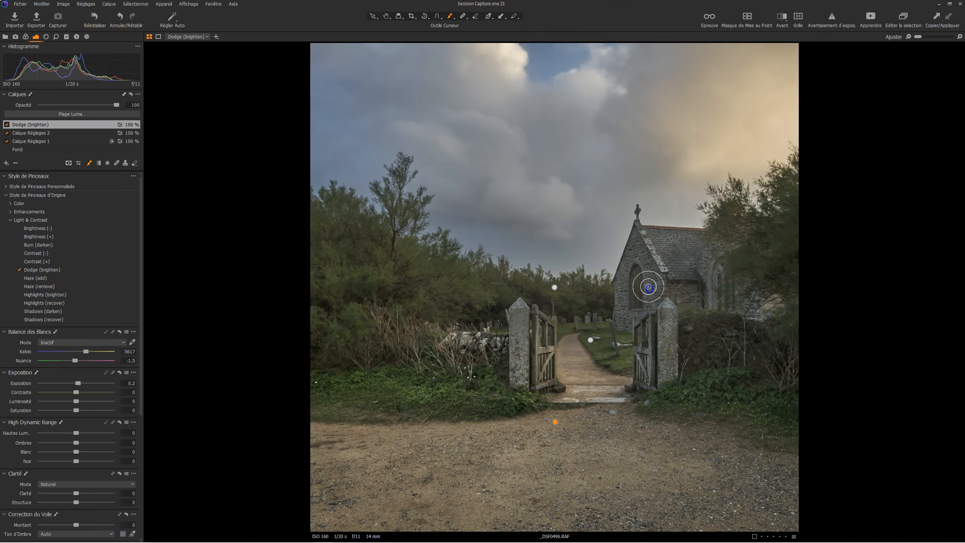
- Darken the surroundings of the gate, the church and the bushes by painting with the Burn (darken) style brush
{"action": "left_click", "coordinate": [38, 244]}
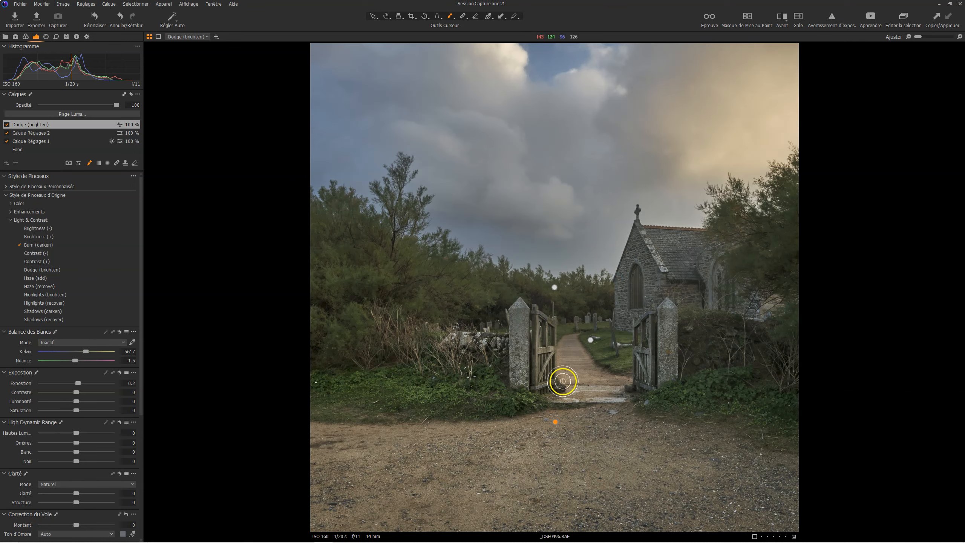
{"action": "mouse_move", "coordinate": [519, 423]}
{"action": "left_mouse_down"}
{"action": "mouse_move", "coordinate": [407, 448]}
{"action": "mouse_move", "coordinate": [448, 450]}
{"action": "mouse_move", "coordinate": [487, 427]}
{"action": "mouse_move", "coordinate": [339, 421]}
{"action": "mouse_move", "coordinate": [395, 439]}
{"action": "mouse_move", "coordinate": [385, 376]}
{"action": "mouse_move", "coordinate": [340, 364]}
{"action": "mouse_move", "coordinate": [395, 363]}
{"action": "mouse_move", "coordinate": [326, 374]}
{"action": "mouse_move", "coordinate": [413, 418]}
{"action": "mouse_move", "coordinate": [519, 390]}
{"action": "mouse_move", "coordinate": [447, 359]}
{"action": "mouse_move", "coordinate": [501, 368]}
{"action": "left_mouse_up"}
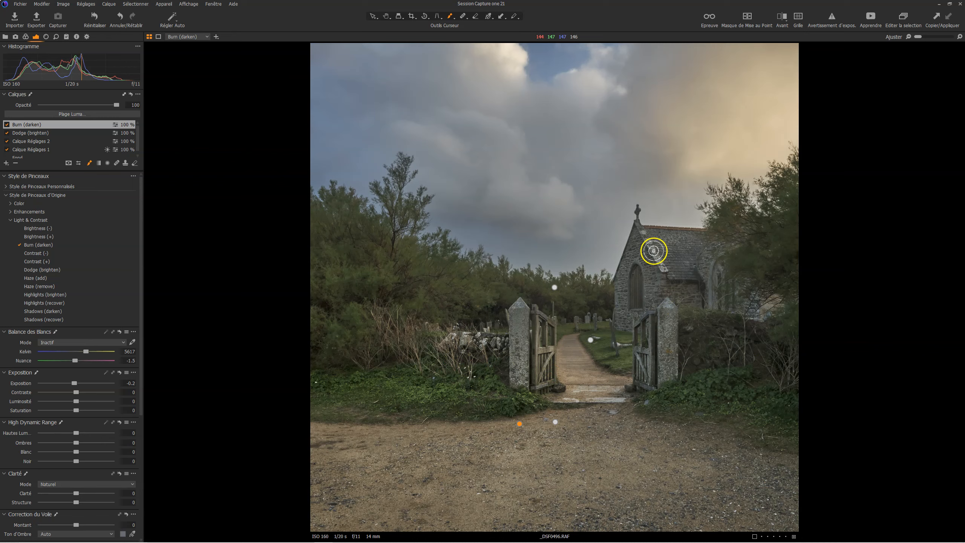
{"action": "mouse_move", "coordinate": [652, 236]}
{"action": "left_mouse_down"}
{"action": "mouse_move", "coordinate": [702, 302]}
{"action": "mouse_move", "coordinate": [689, 247]}
{"action": "mouse_move", "coordinate": [680, 292]}
{"action": "mouse_move", "coordinate": [615, 285]}
{"action": "mouse_move", "coordinate": [626, 319]}
{"action": "mouse_move", "coordinate": [648, 276]}
{"action": "mouse_move", "coordinate": [640, 251]}
{"action": "mouse_move", "coordinate": [627, 256]}
{"action": "mouse_move", "coordinate": [674, 304]}
{"action": "mouse_move", "coordinate": [745, 341]}
{"action": "mouse_move", "coordinate": [355, 358]}
{"action": "left_mouse_up"}
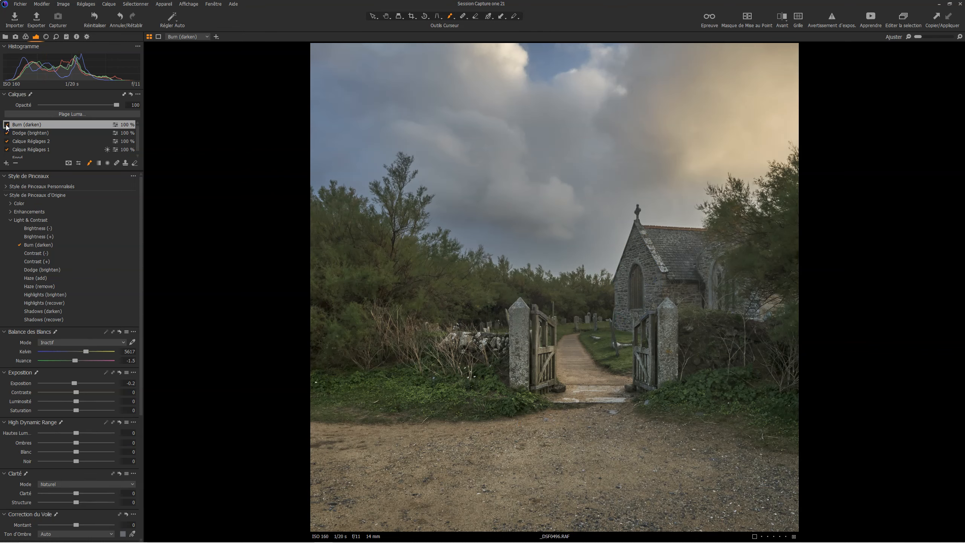
{"action": "left_click", "coordinate": [3, 271]}
- Draw a radial gradient mask on a new empty adjustment layer and centre it beside the church, just above the gate
{"action": "left_click", "coordinate": [108, 163]}
{"action": "left_click", "coordinate": [6, 163]}
{"action": "left_click", "coordinate": [28, 169]}
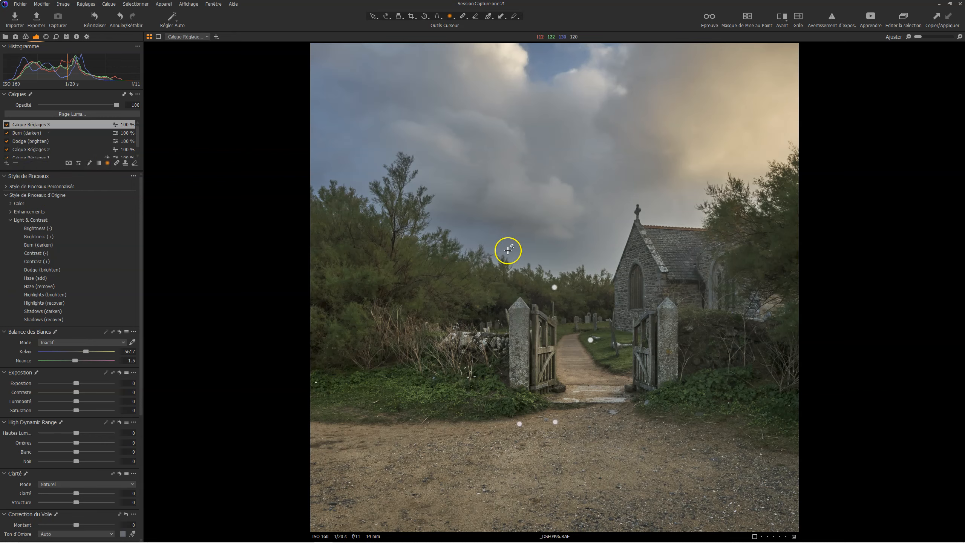
{"action": "left_click_drag", "start_coordinate": [556, 253], "coordinate": [768, 450]}
{"action": "left_click_drag", "start_coordinate": [556, 254], "coordinate": [621, 295]}
{"action": "left_click", "coordinate": [207, 286]}
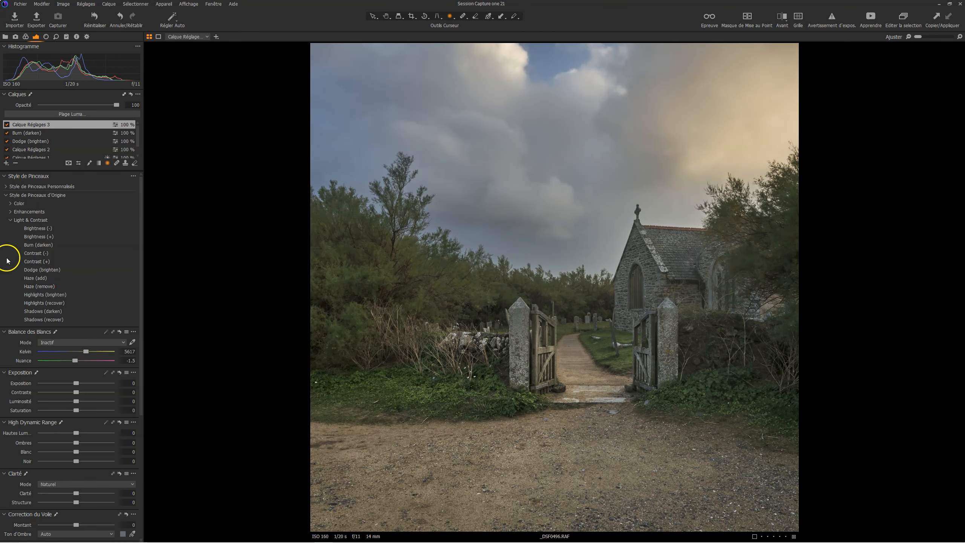
- Set the radial layer's exposure to -0.51 and brightness to -4, and enlarge its mask into a wide ellipse around the church and gate
{"action": "mouse_move", "coordinate": [78, 386]}
{"action": "left_mouse_down"}
{"action": "mouse_move", "coordinate": [66, 383]}
{"action": "mouse_move", "coordinate": [88, 383]}
{"action": "mouse_move", "coordinate": [68, 383]}
{"action": "mouse_move", "coordinate": [73, 402]}
{"action": "left_mouse_up"}
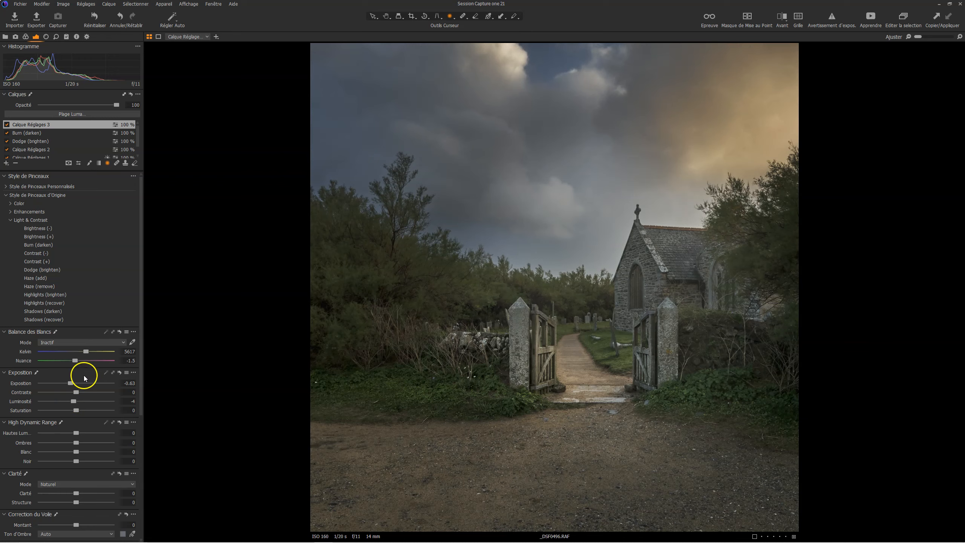
{"action": "left_click_drag", "start_coordinate": [71, 385], "coordinate": [72, 384]}
{"action": "mouse_move", "coordinate": [520, 270]}
{"action": "left_mouse_down"}
{"action": "mouse_move", "coordinate": [441, 231]}
{"action": "mouse_move", "coordinate": [527, 269]}
{"action": "left_mouse_up"}
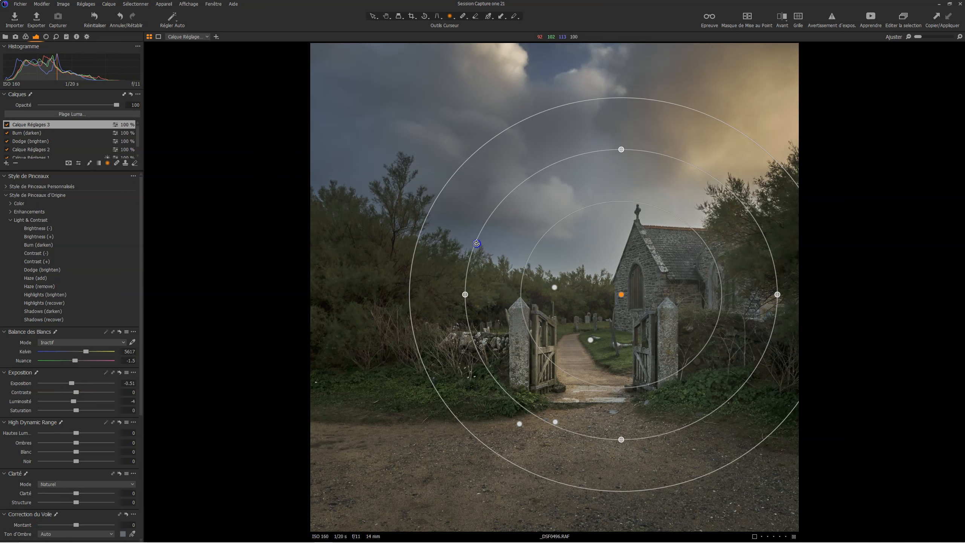
{"action": "left_click_drag", "start_coordinate": [459, 300], "coordinate": [377, 288]}
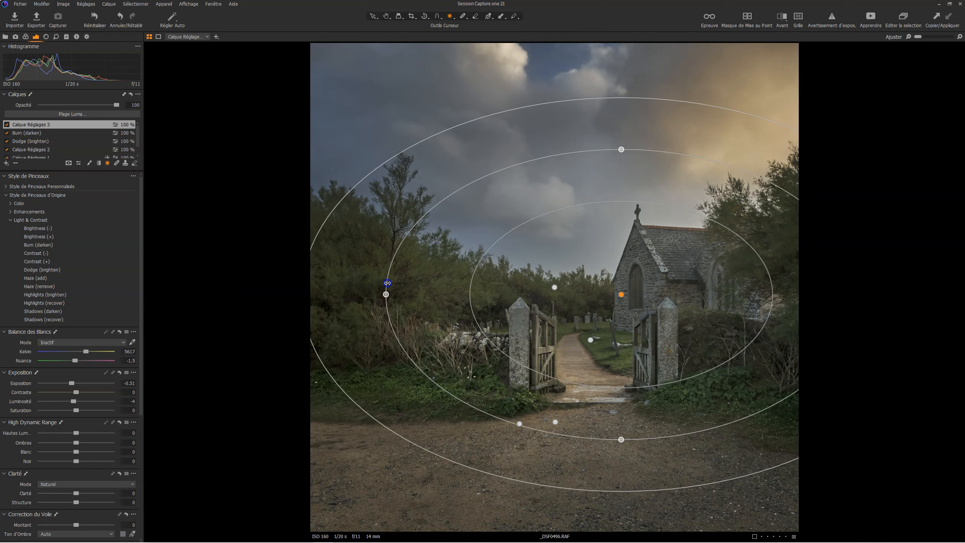
{"action": "left_click_drag", "start_coordinate": [621, 150], "coordinate": [614, 107]}
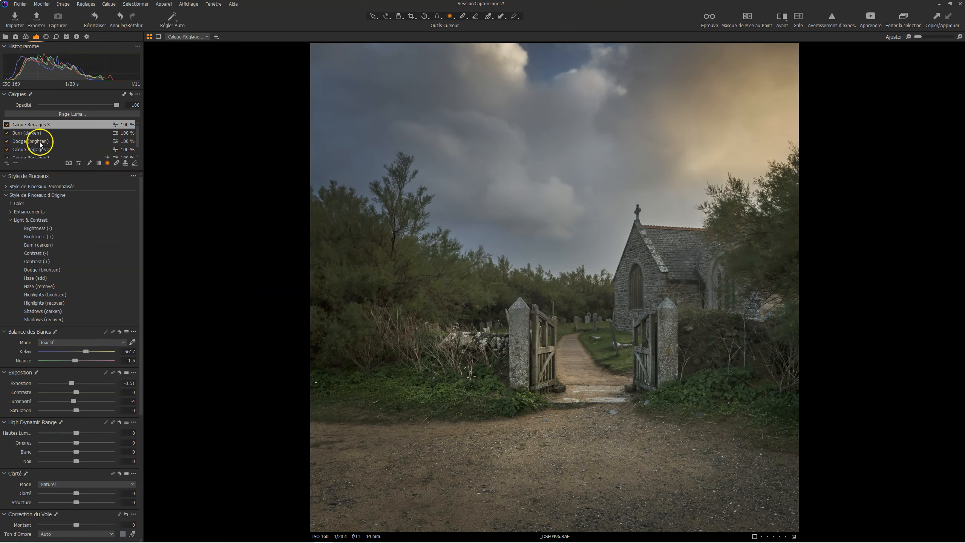
- Compare the photo with the radial layer hidden and shown, and view it as a full-screen slideshow
{"action": "left_click", "coordinate": [7, 125]}
{"action": "left_click", "coordinate": [7, 125]}
{"action": "key", "text": "F11"}
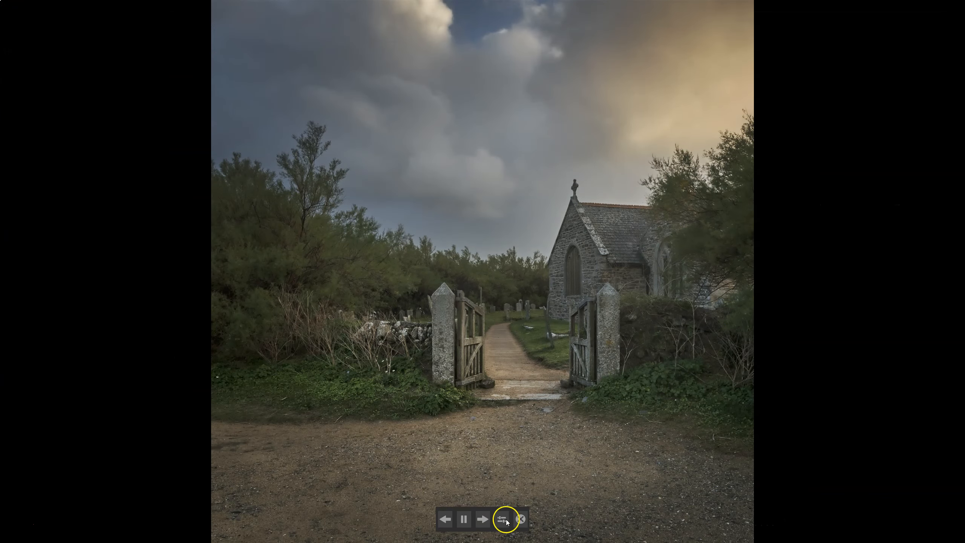